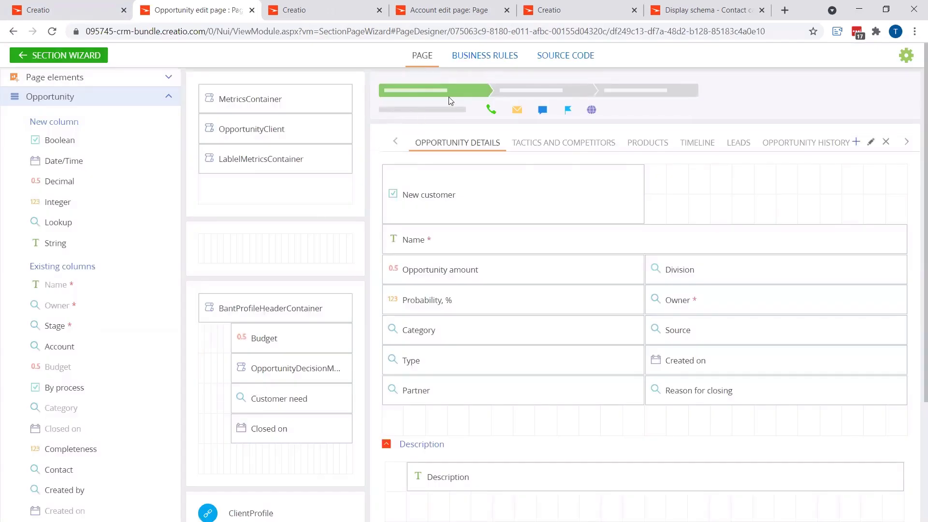
Step: Open the Opportunity edit page's business rules and start a new business rule
left_click(488, 59)
left_click(391, 312)
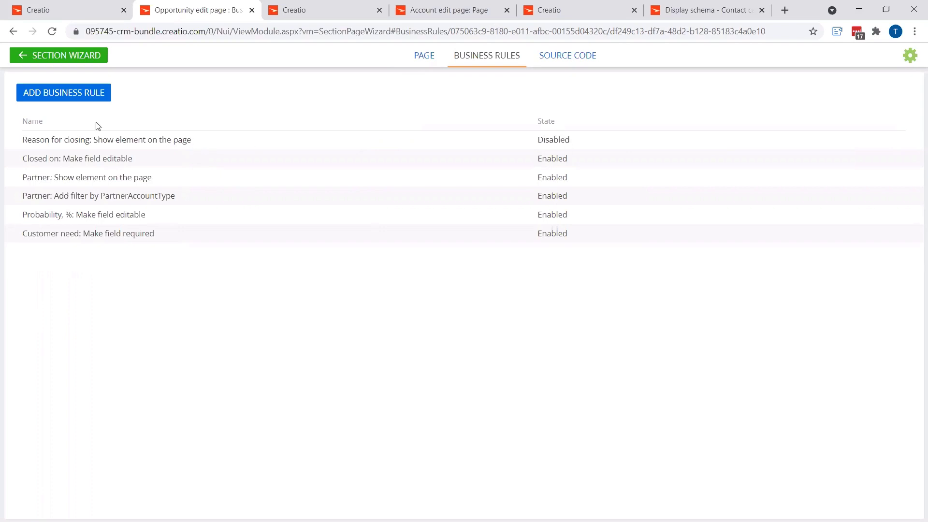
left_click(81, 92)
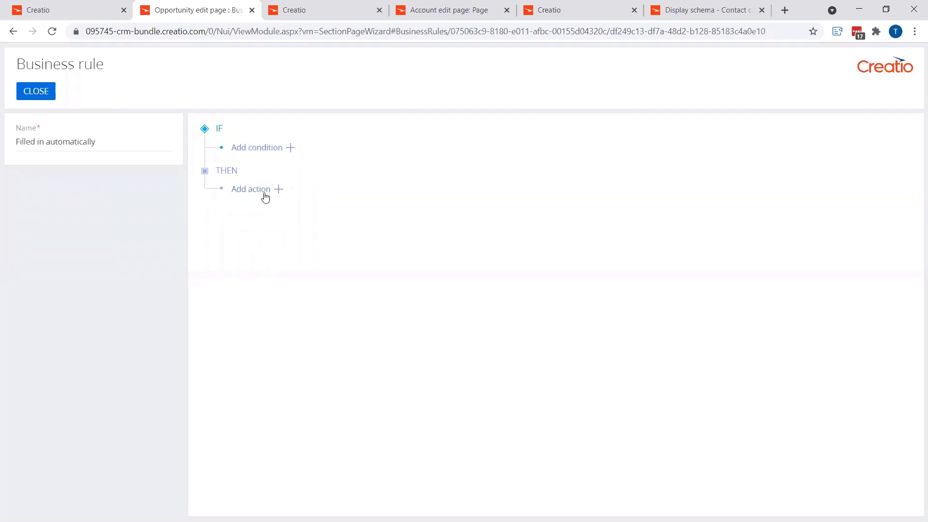
Step: Add a "Show element on the page" action to the rule for the field Reason for closing
left_click(280, 189)
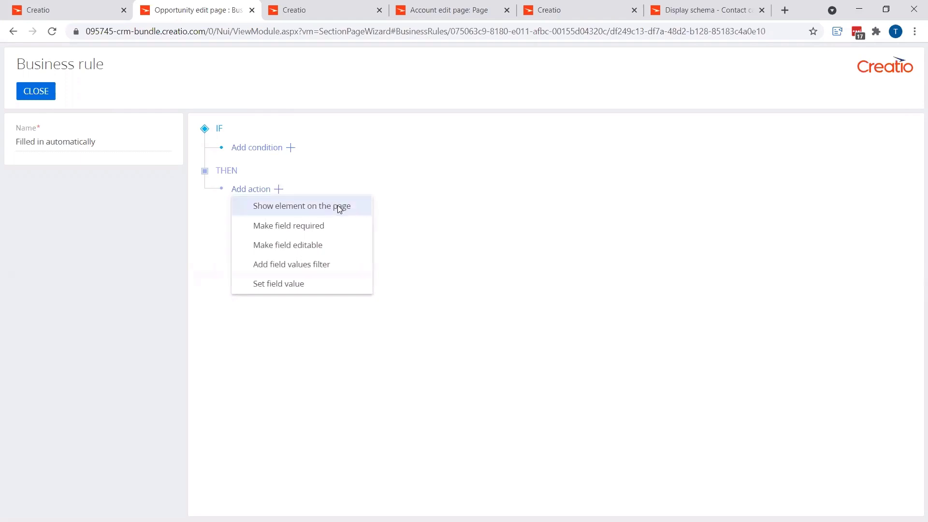
left_click(289, 208)
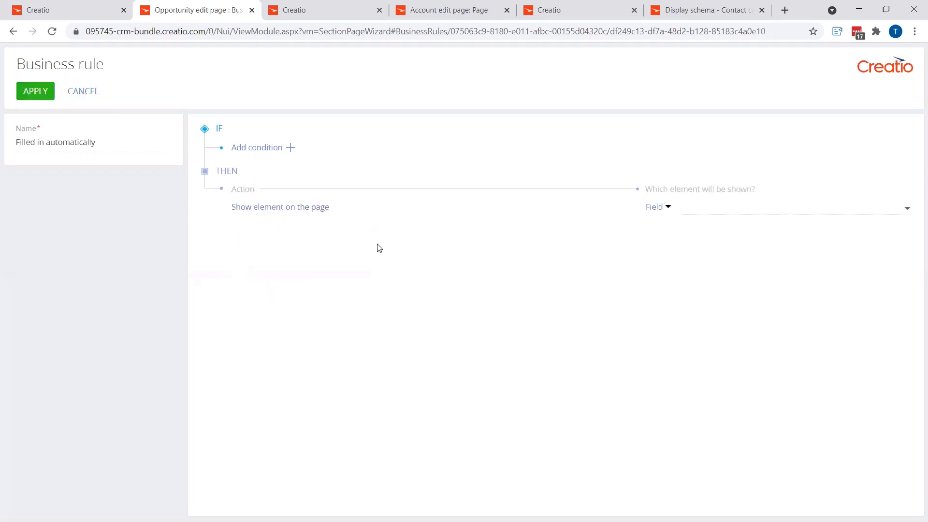
left_click(663, 211)
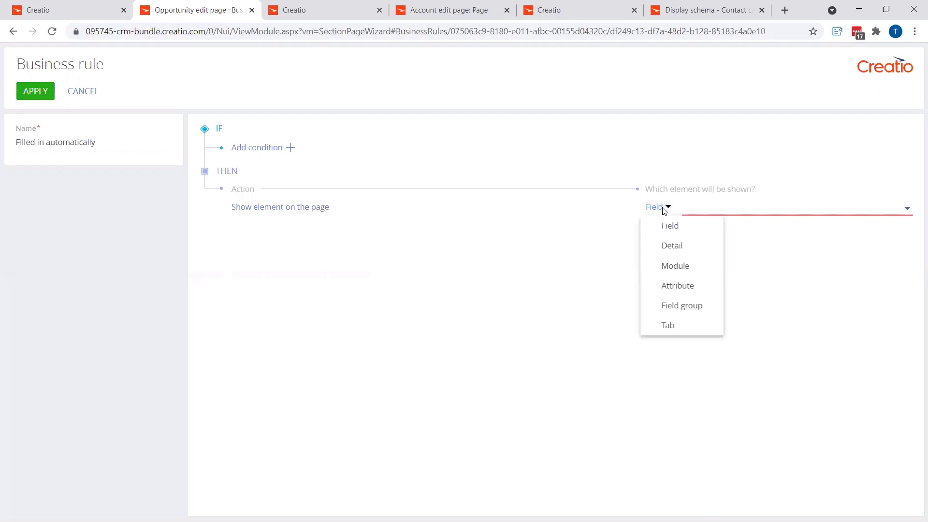
left_click(665, 211)
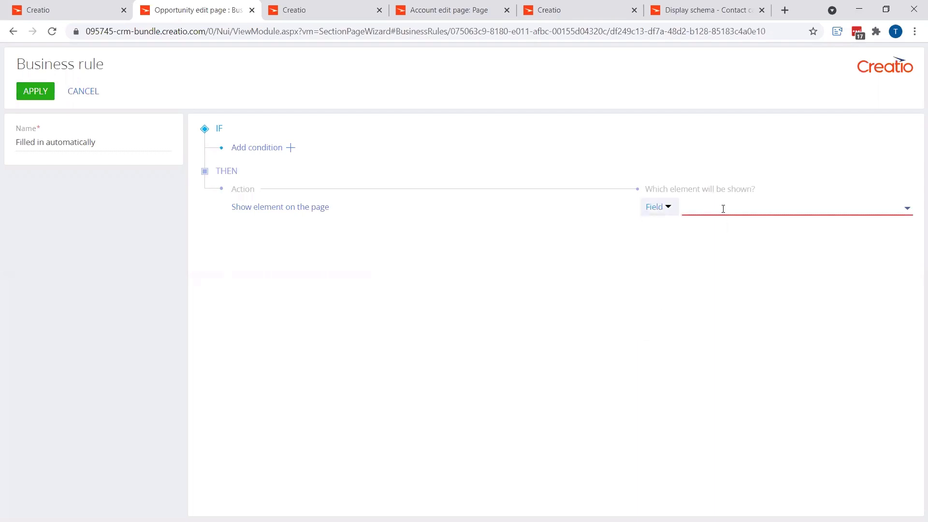
left_click(723, 209)
scroll(742, 265, "down", 5)
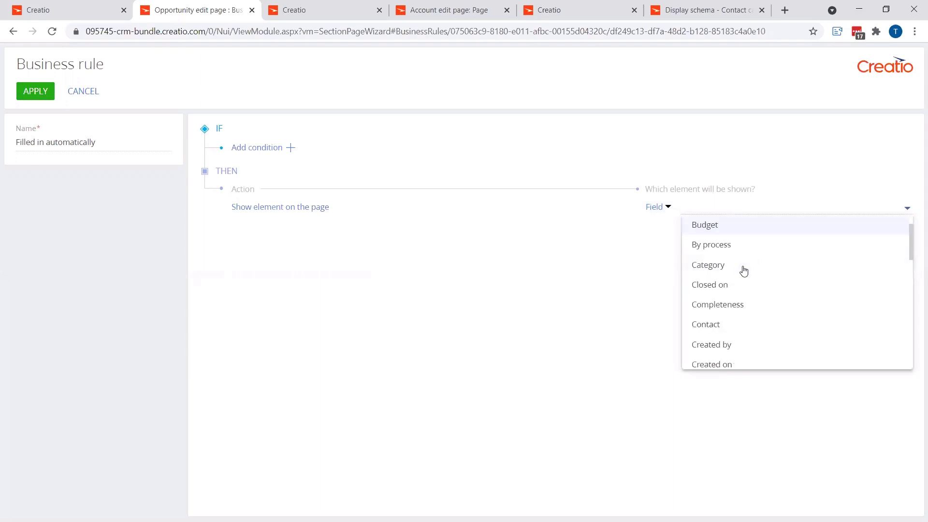
scroll(743, 270, "down", 6)
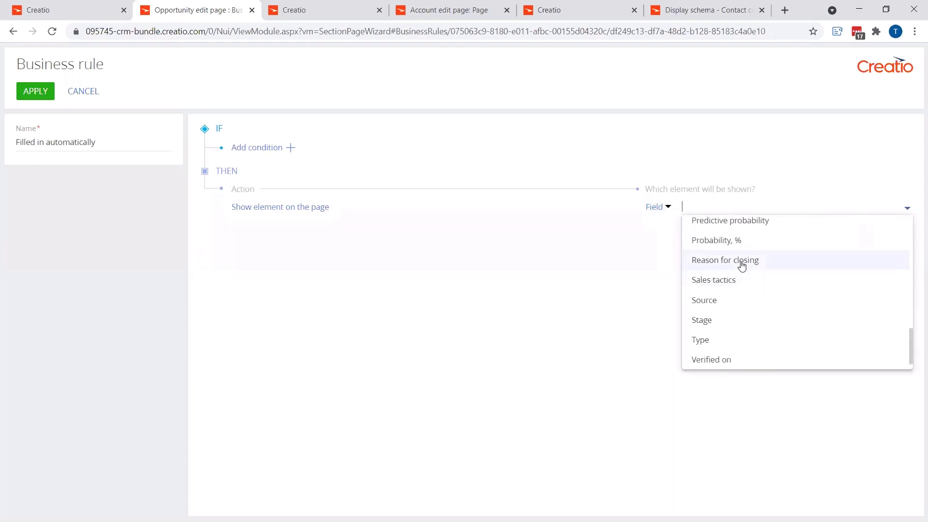
left_click(716, 263)
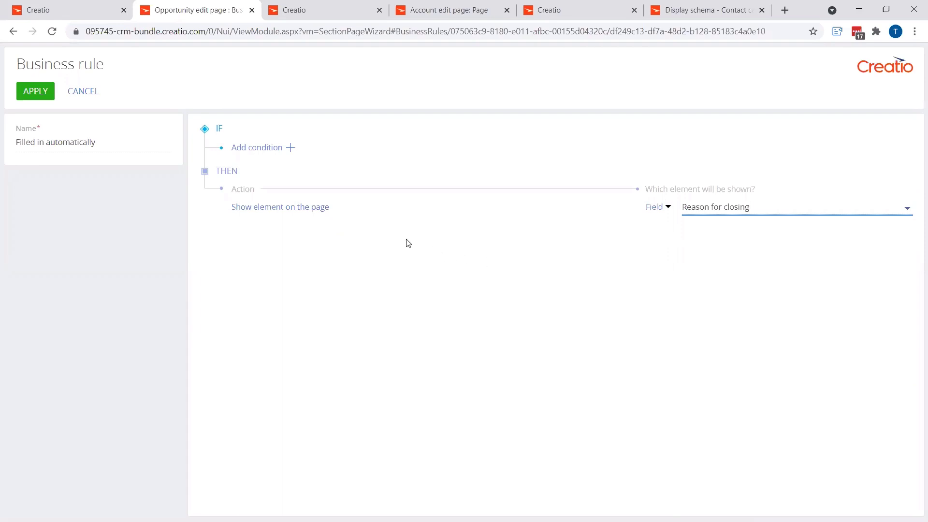
Step: Add a condition that the Stage field equals the Opportunity stage lookup value Closed lost
left_click(290, 148)
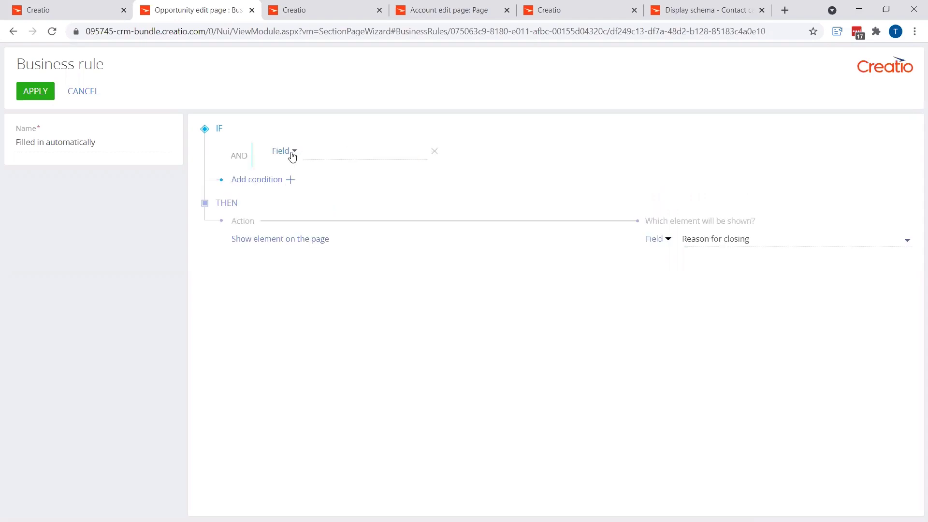
left_click(293, 152)
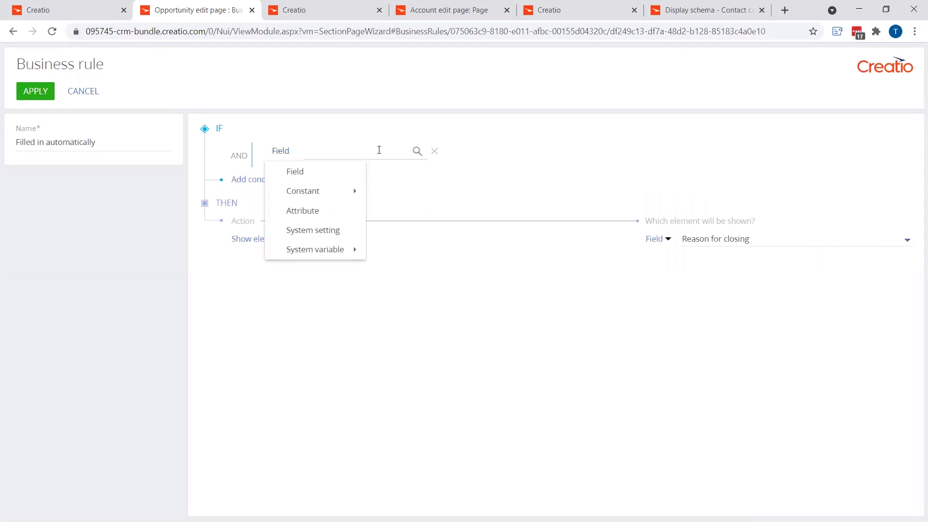
left_click(401, 151)
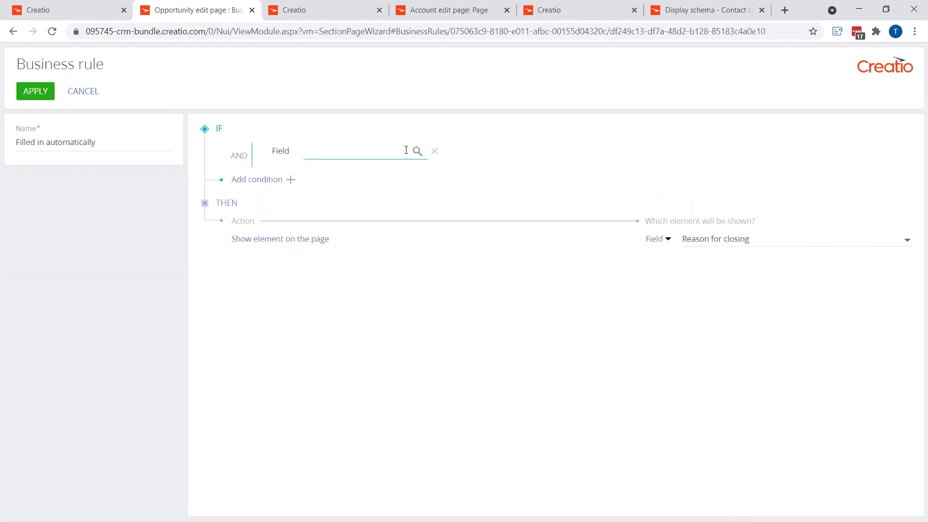
type("sta")
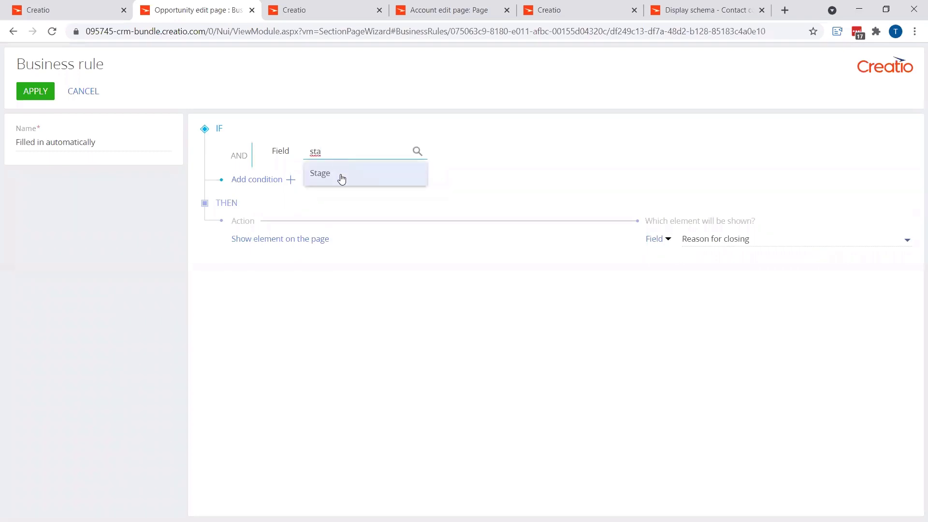
left_click(341, 176)
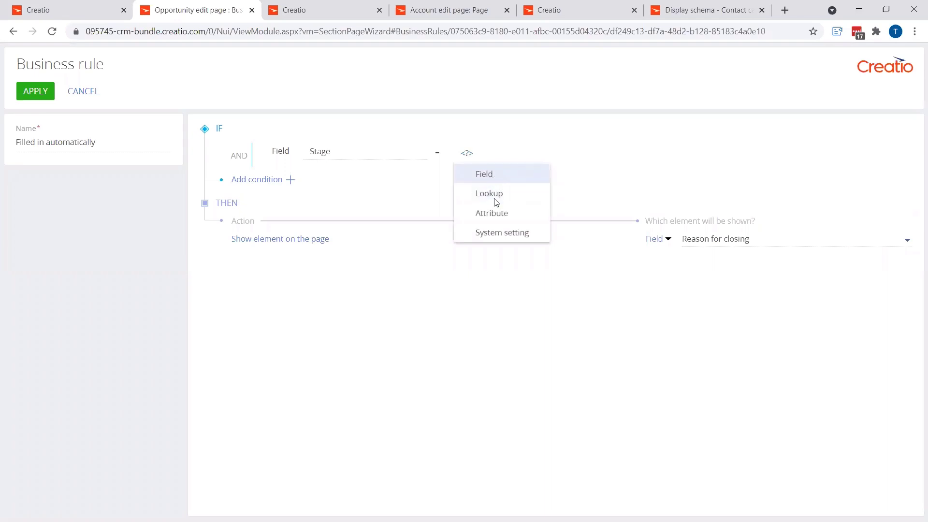
left_click(493, 172)
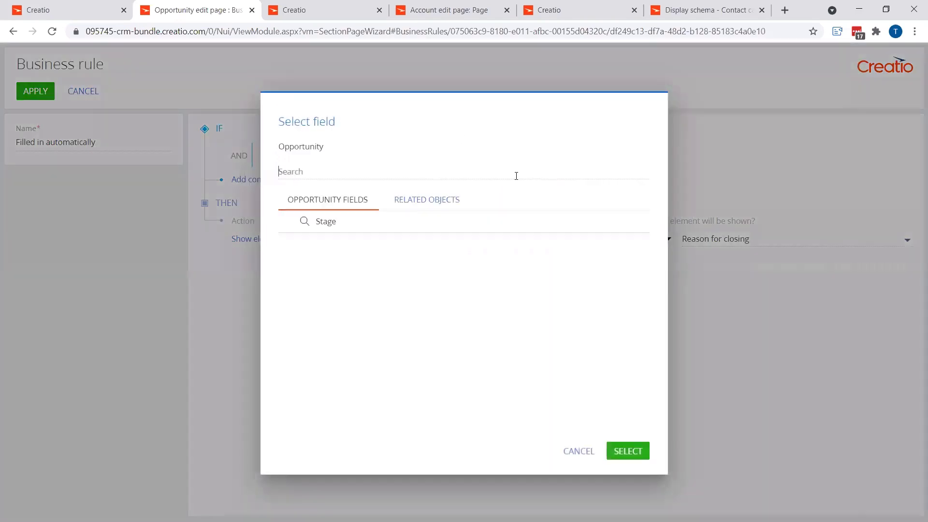
left_click(578, 449)
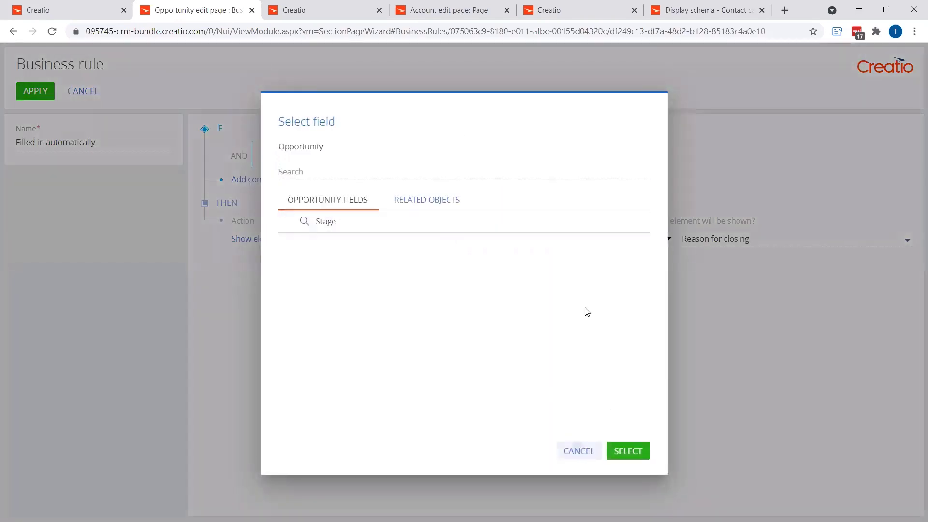
left_click(472, 151)
left_click(483, 190)
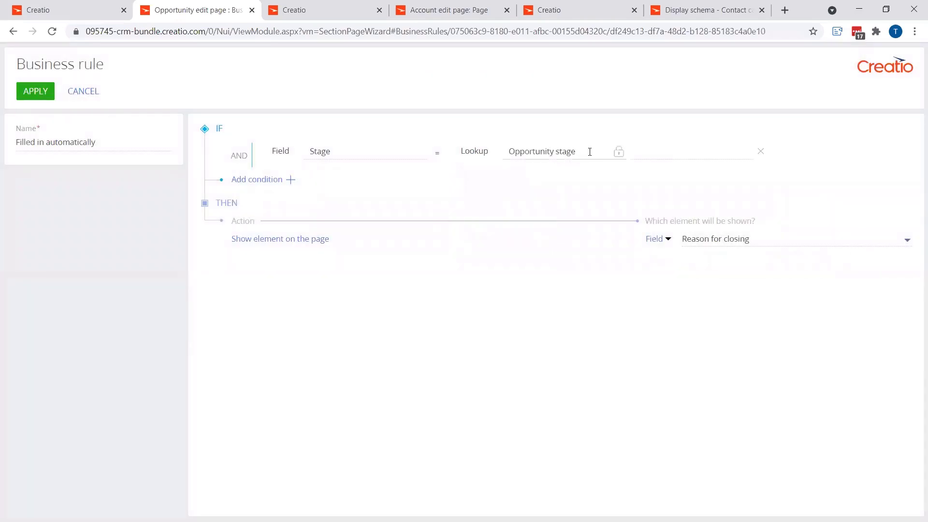
left_click(650, 151)
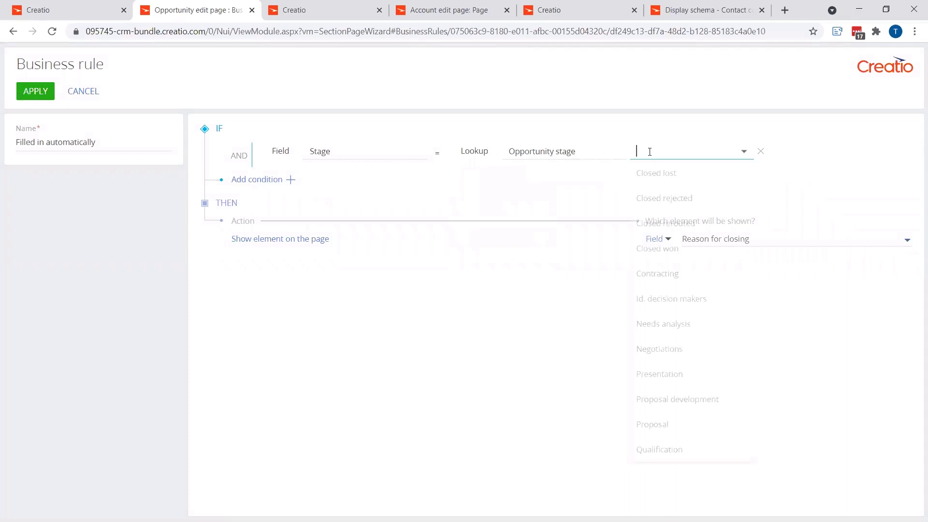
left_click(654, 178)
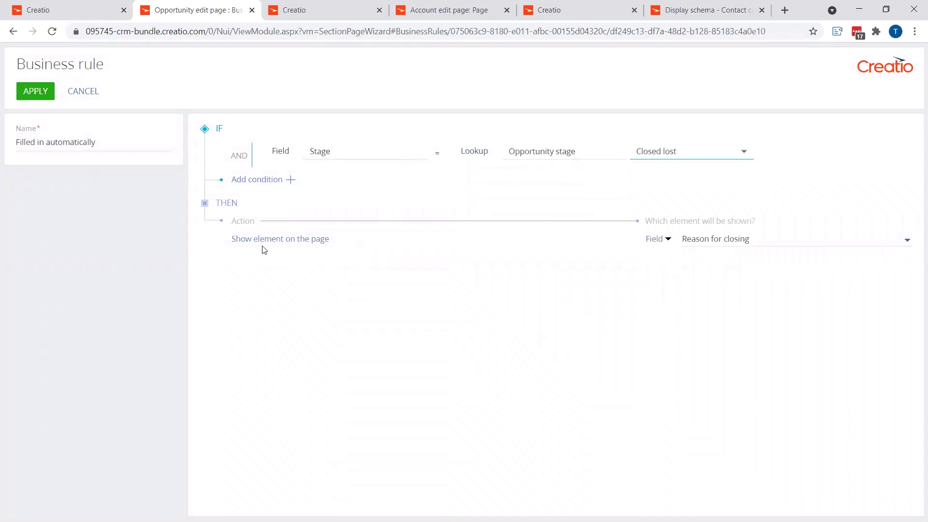
Step: Apply the new business rule and save the Opportunities section
left_click(42, 96)
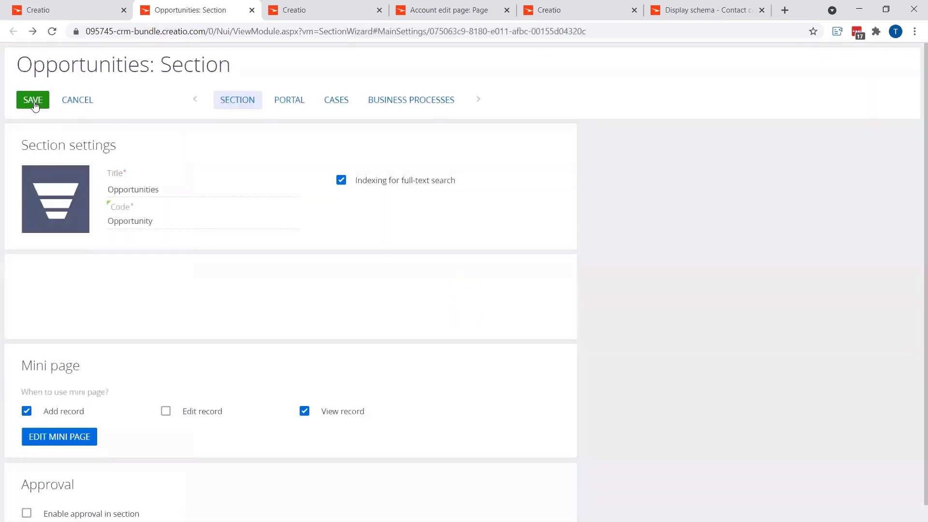
left_click(33, 99)
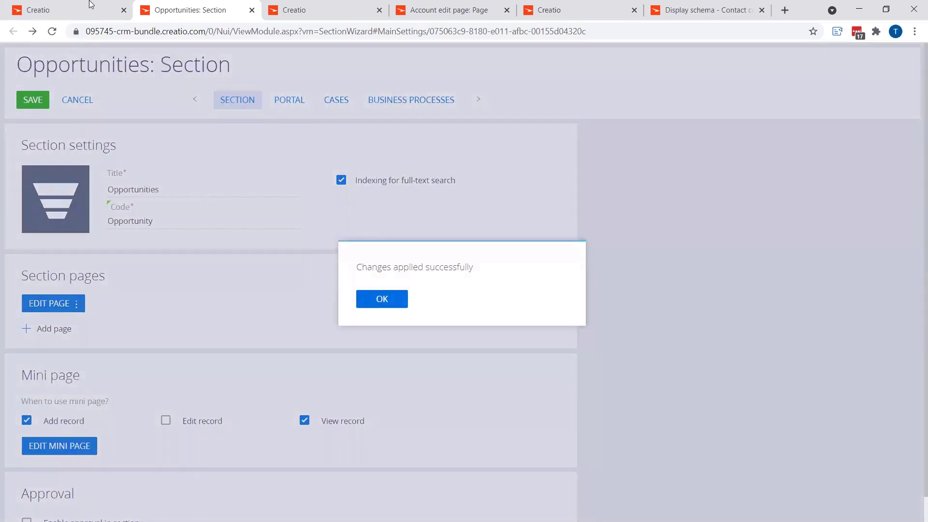
Step: Test the rule on the Test1 opportunity record by moving its stage to Closed lost
left_click(90, 9)
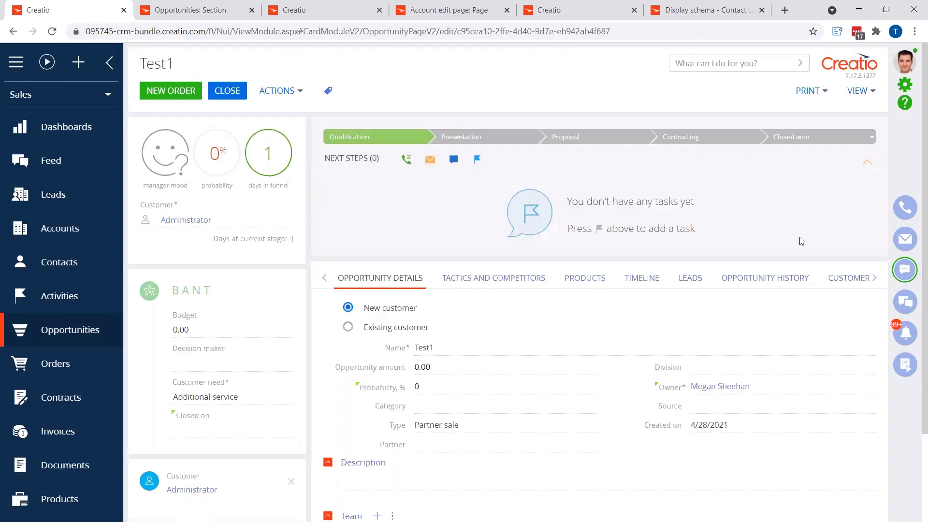
left_click(846, 143)
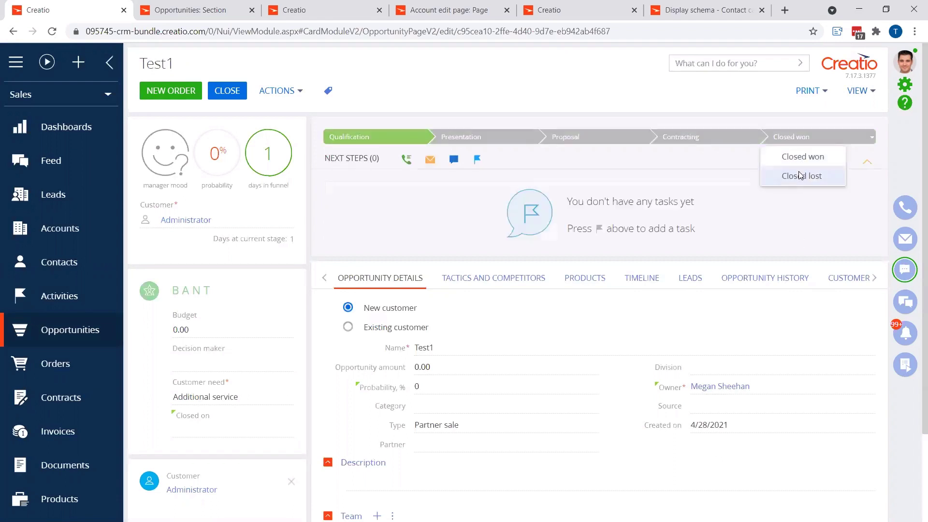
left_click(800, 175)
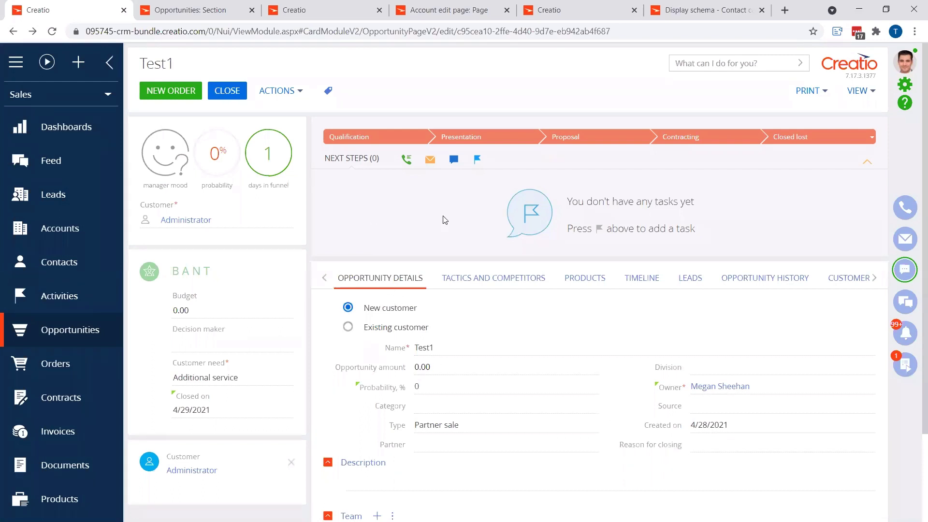
Step: Start a new business rule for the Account edit page and check the Customer Number and Type fields on the Vertigo Systems account
left_click(555, 17)
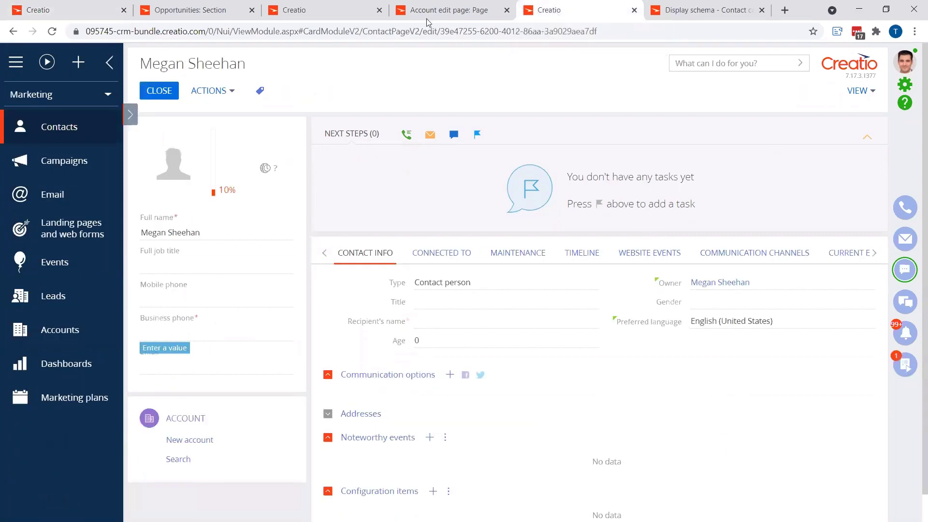
left_click(443, 13)
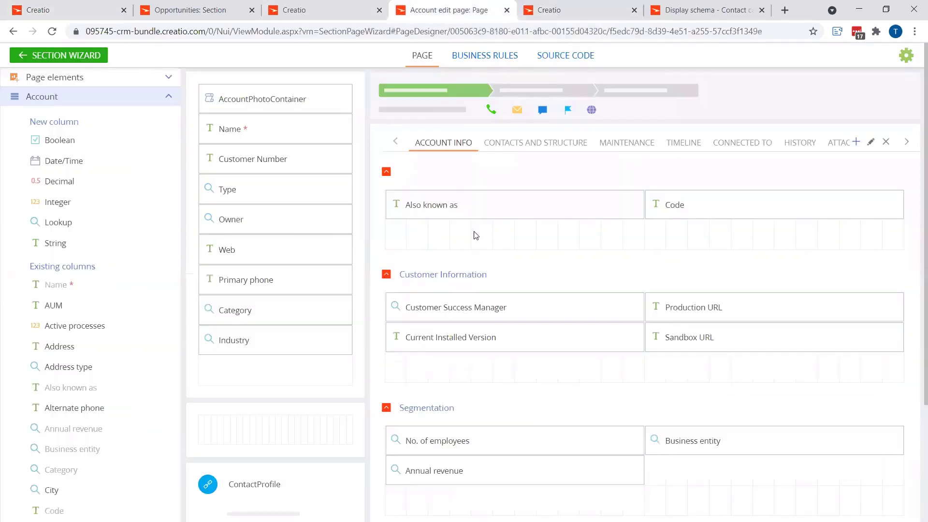
left_click(481, 58)
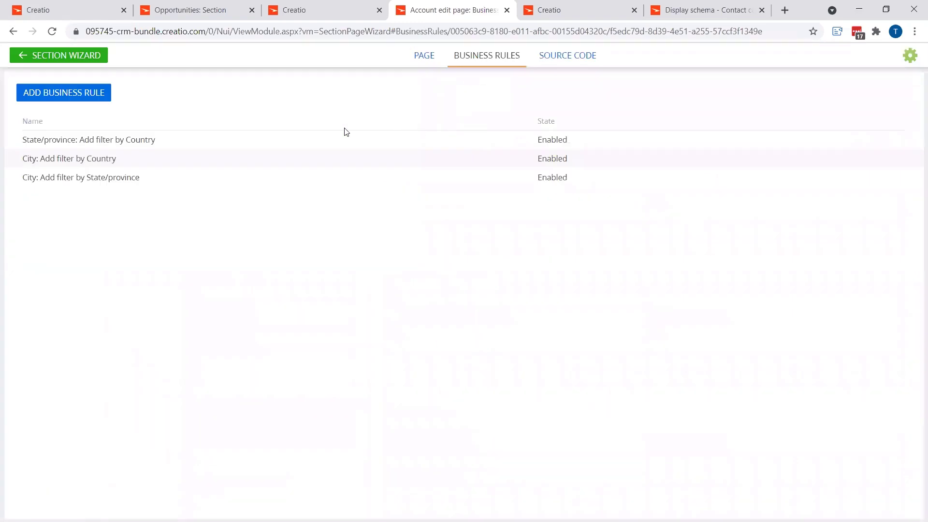
left_click(99, 96)
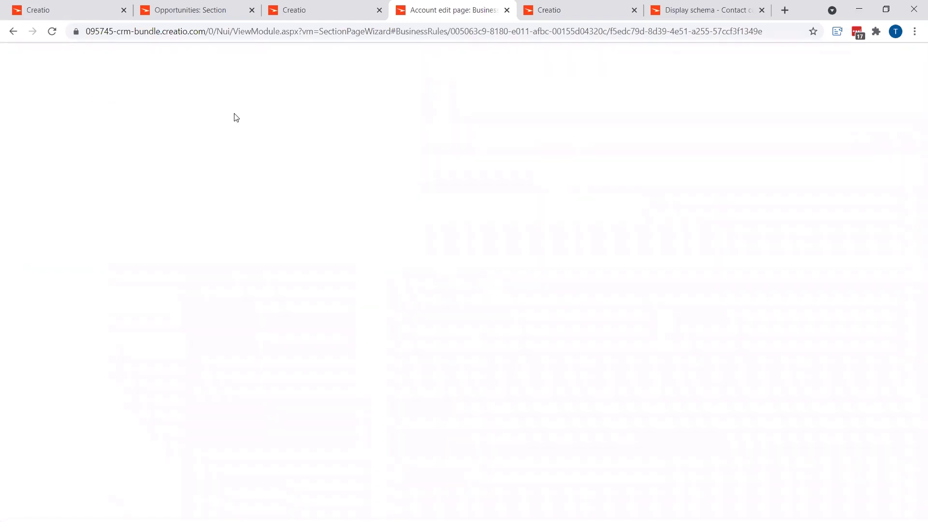
left_click(315, 11)
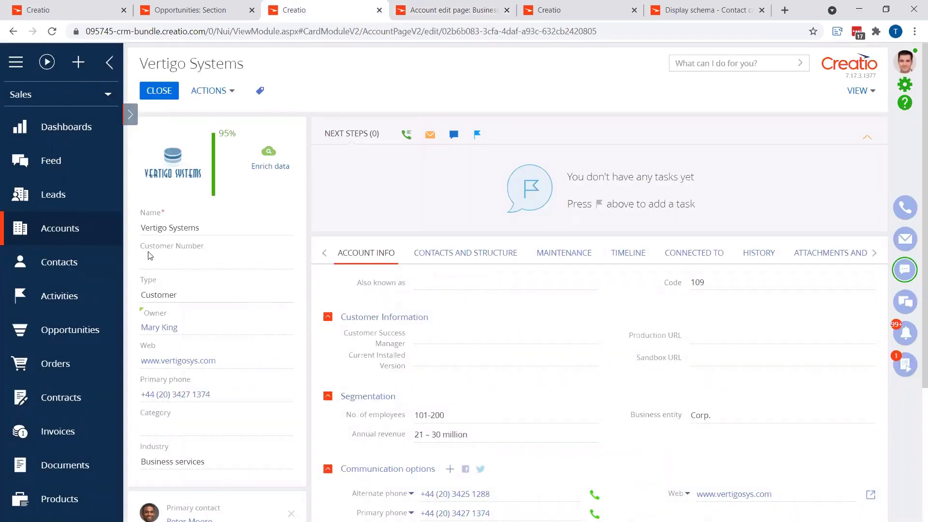
left_click(451, 6)
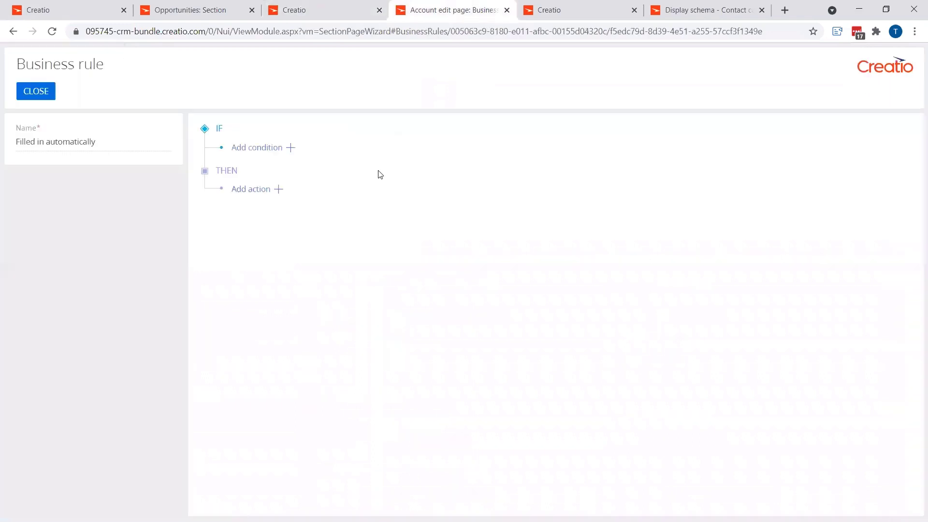
Step: Add a condition that the Type field equals the Account type lookup value Customer
left_click(291, 148)
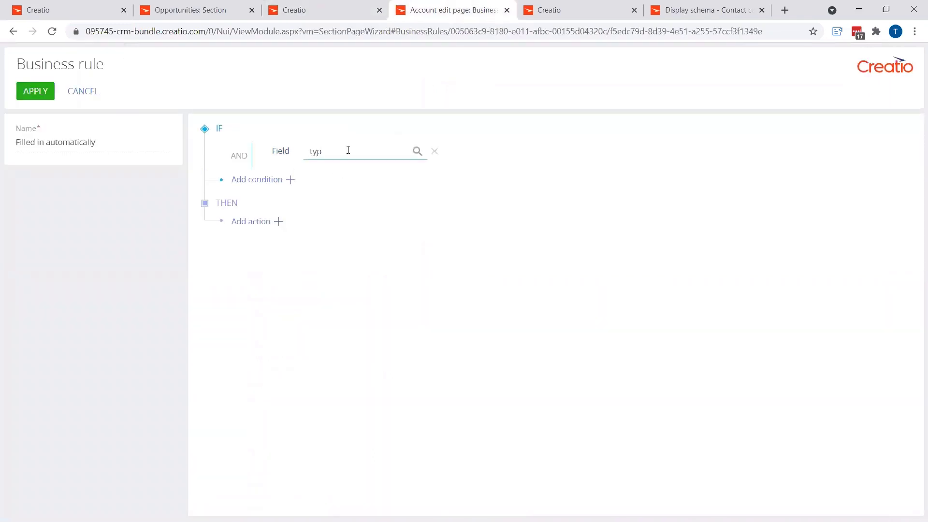
type("typ")
left_click(343, 179)
left_click(467, 154)
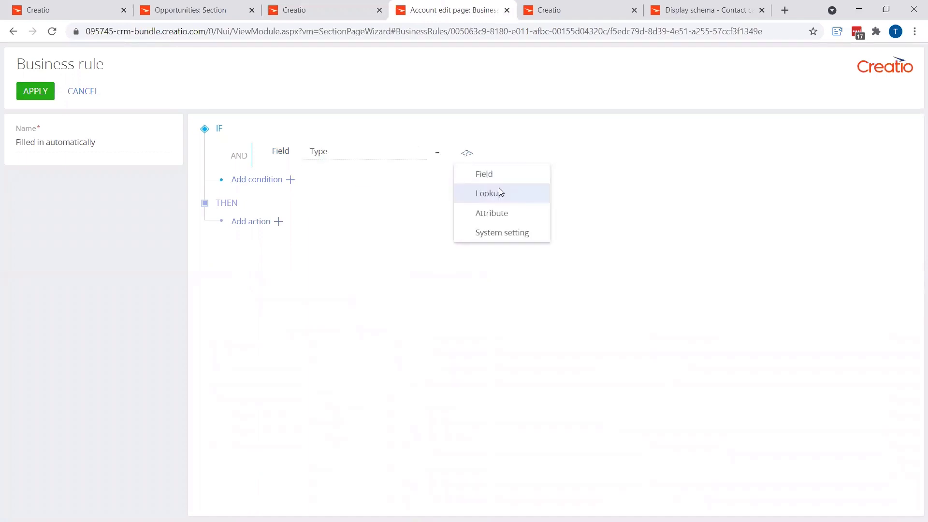
left_click(499, 192)
left_click(673, 152)
left_click(675, 175)
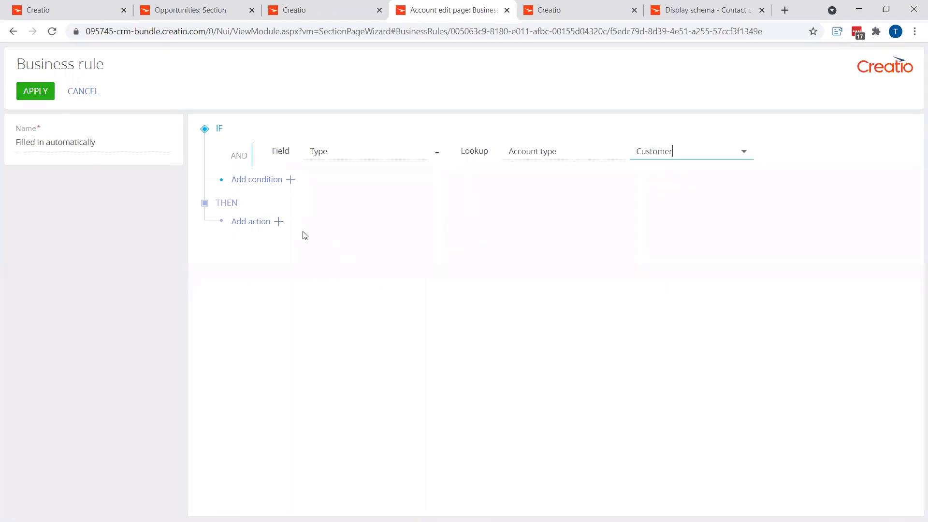
Step: Add a Show element on the page action for the Customer Number field, apply the rule, and review it without changes
left_click(278, 221)
left_click(278, 240)
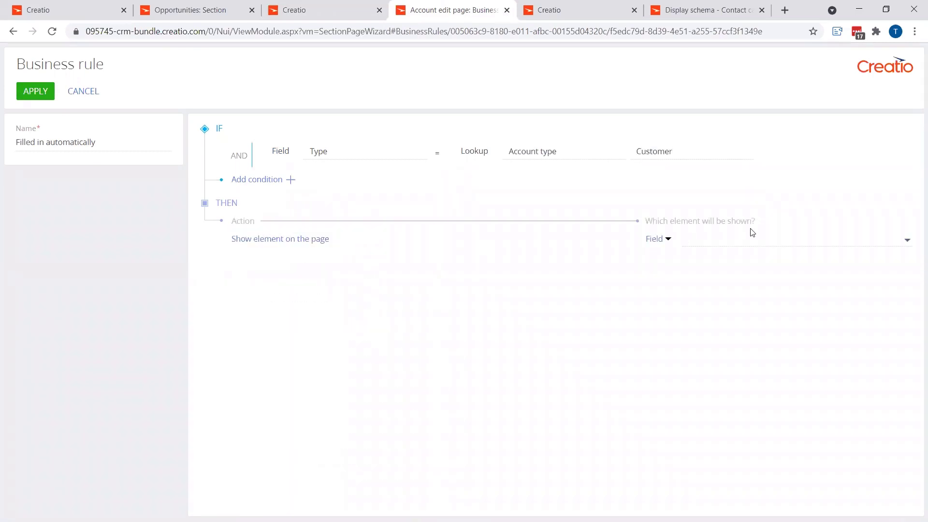
left_click(748, 238)
type("cust")
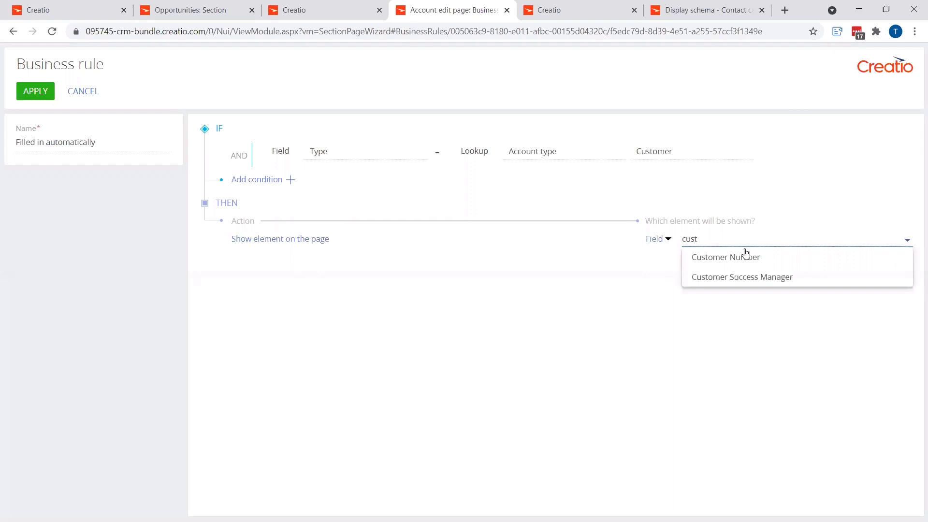
left_click(705, 261)
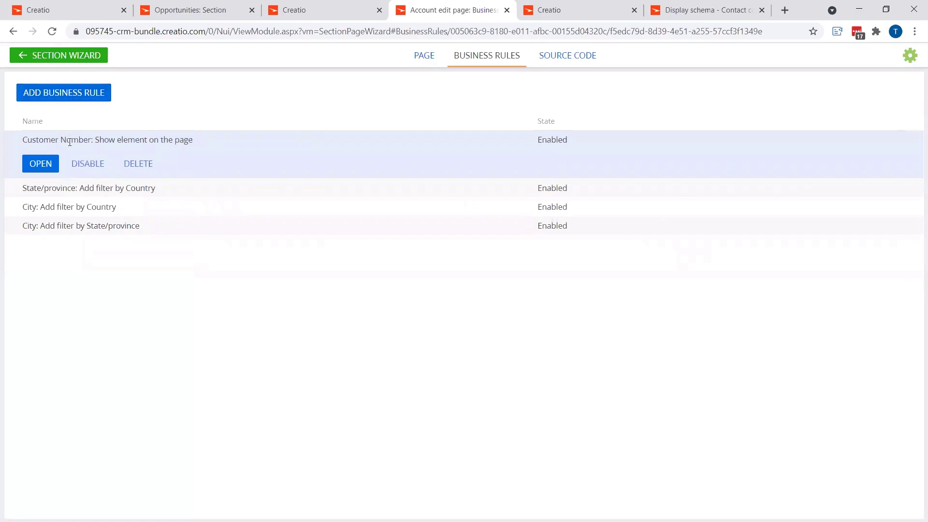
left_click(43, 164)
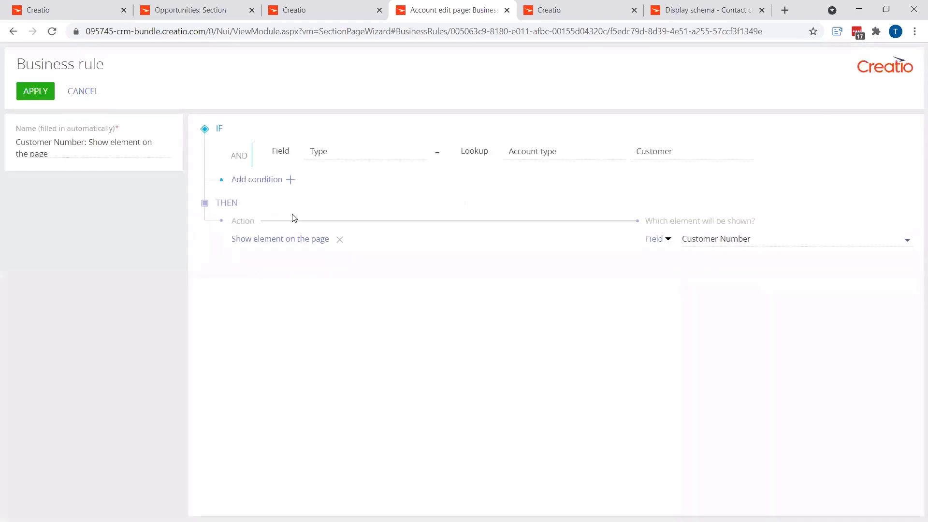
left_click(83, 93)
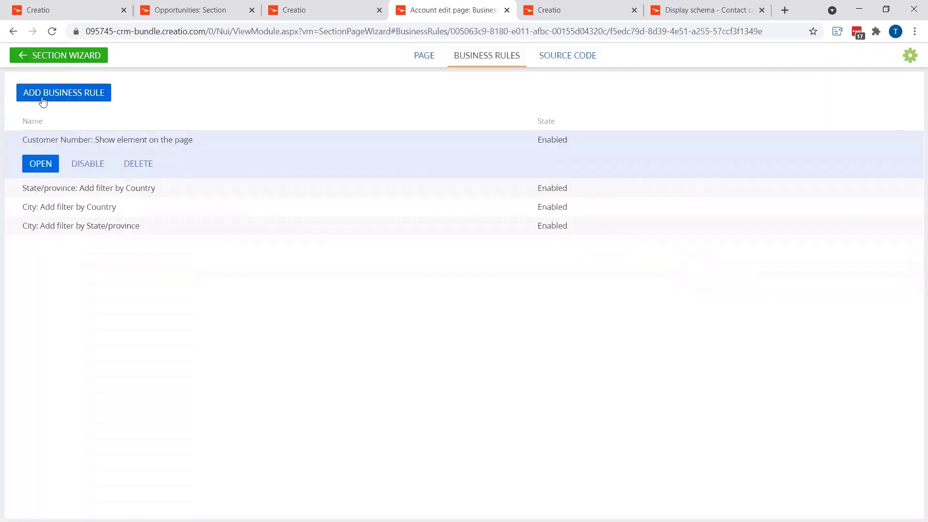
Step: Start a second account business rule with the condition that Type equals the Account type lookup value Customer
left_click(51, 95)
left_click(290, 148)
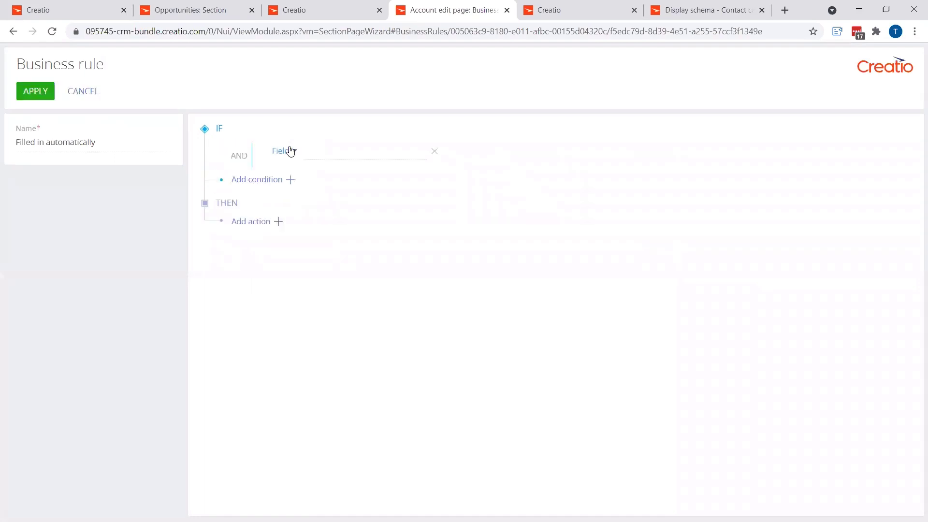
left_click(327, 148)
type("ty")
left_click(335, 169)
left_click(467, 155)
left_click(488, 194)
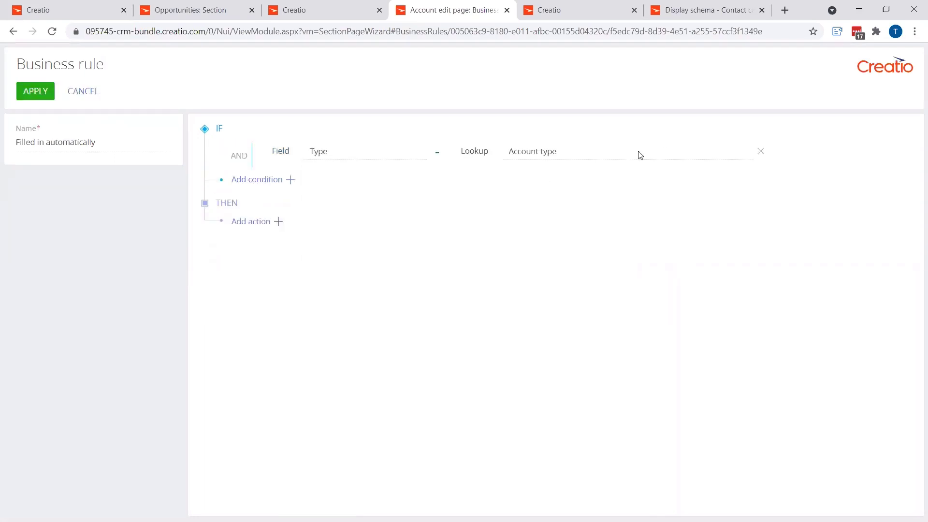
left_click(640, 155)
left_click(665, 175)
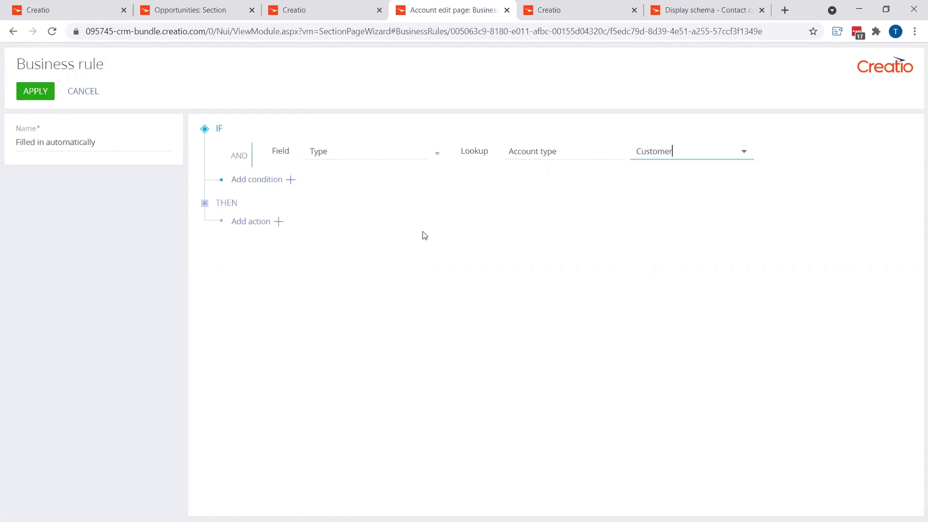
Step: Make the rule show the Customer Information field group, checking the group on the Vertigo Systems account, and apply the rule
left_click(272, 225)
left_click(296, 239)
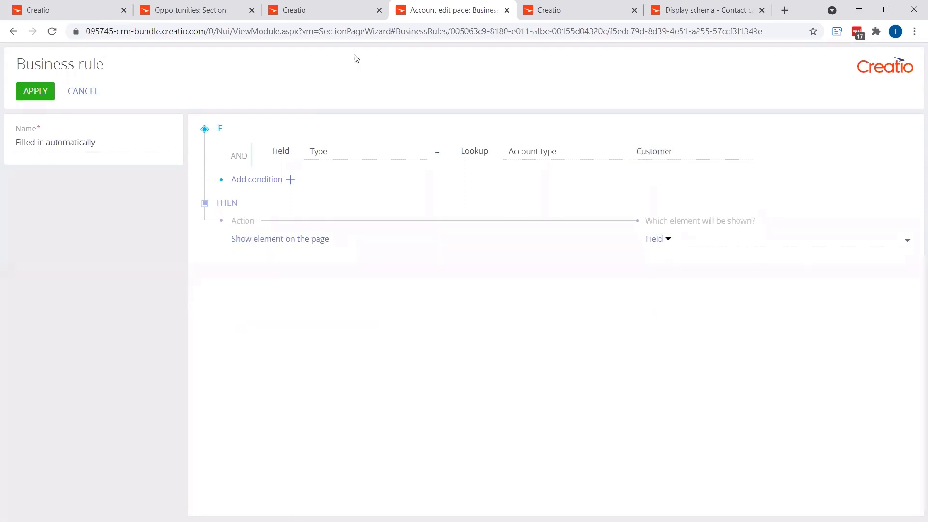
left_click(317, 17)
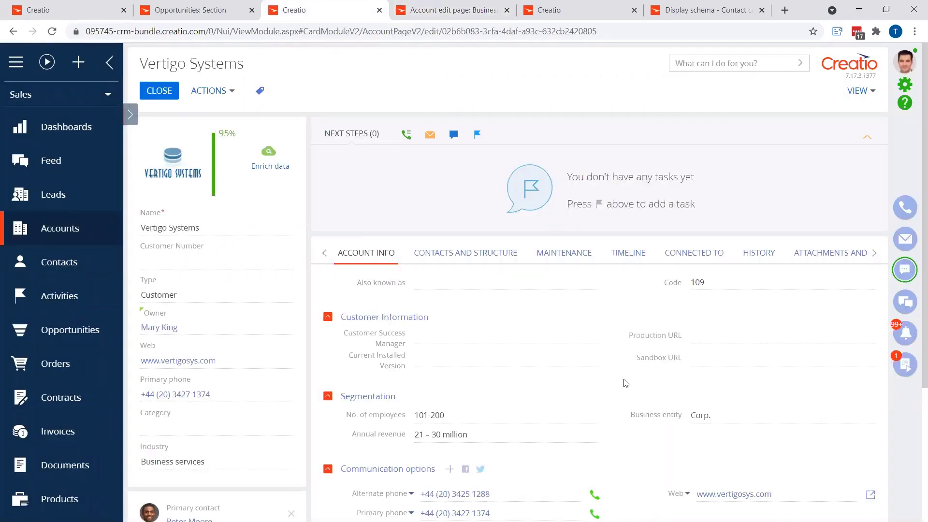
left_click(463, 10)
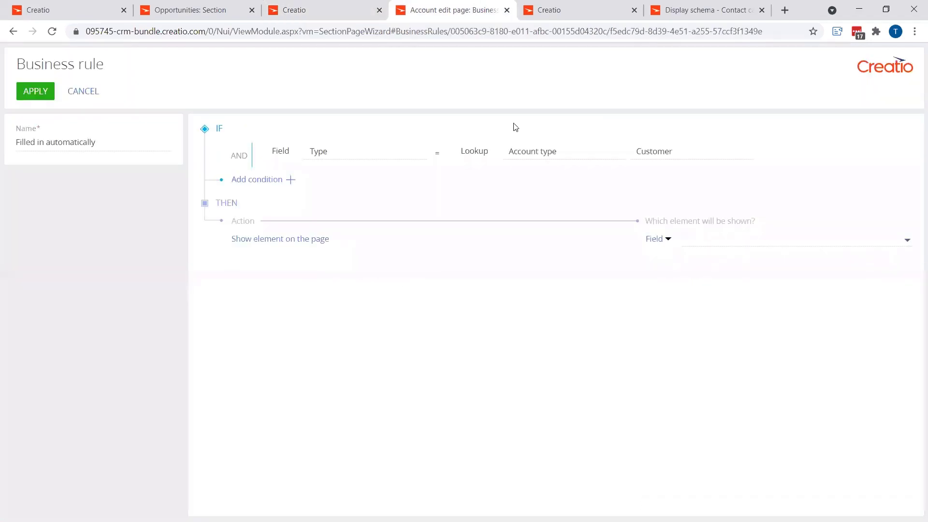
left_click(659, 243)
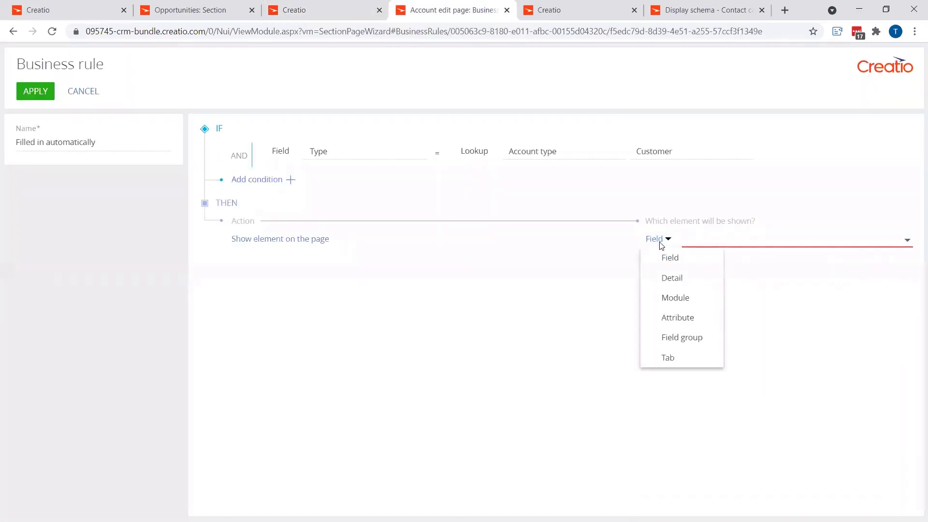
left_click(678, 346)
left_click(743, 238)
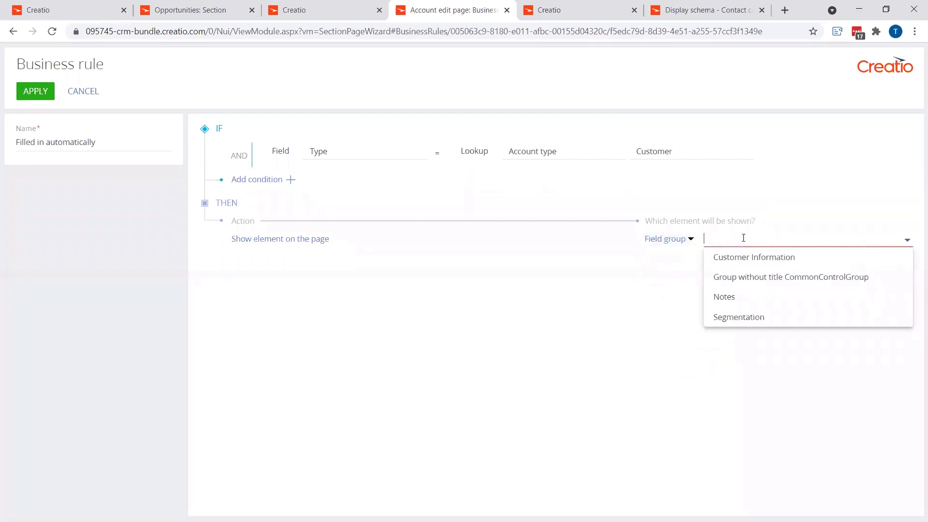
left_click(742, 264)
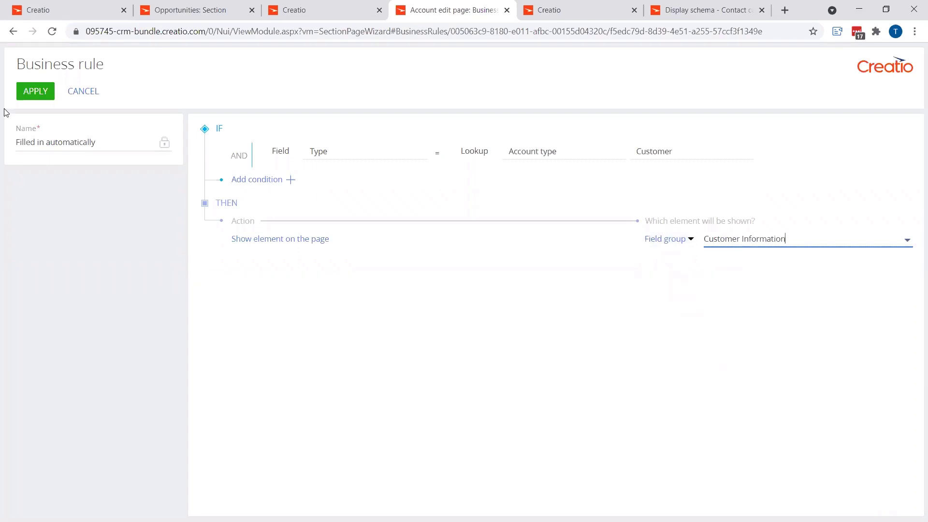
left_click(25, 95)
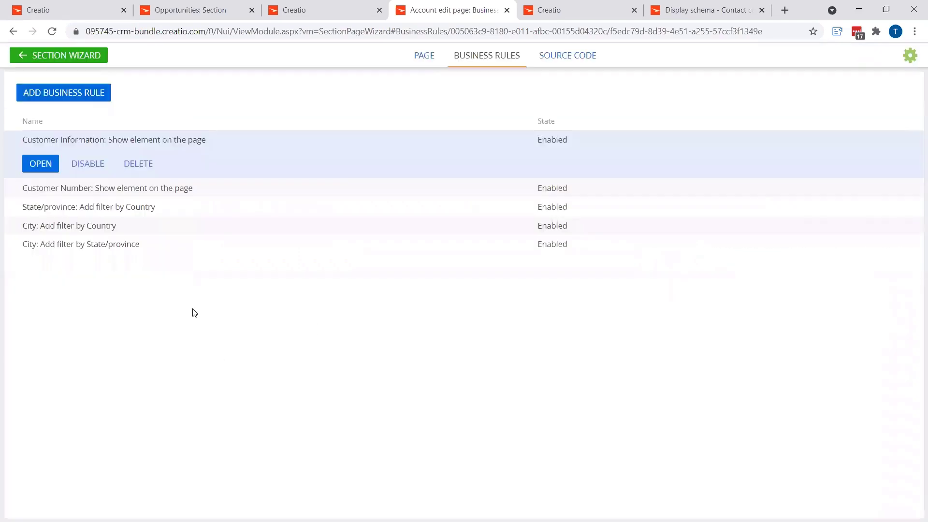
Step: Start a third account business rule conditioned on the Type field matching the Account type lookup value Customer
left_click(89, 98)
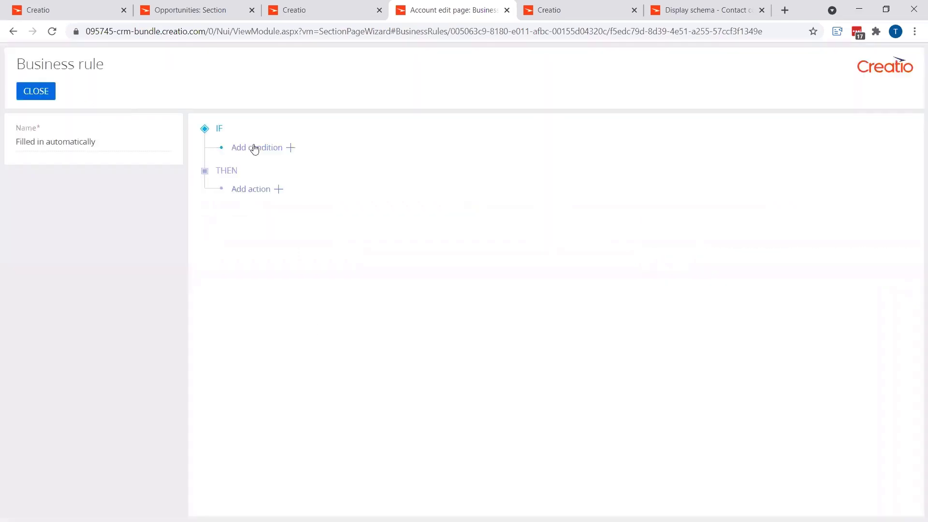
left_click(291, 149)
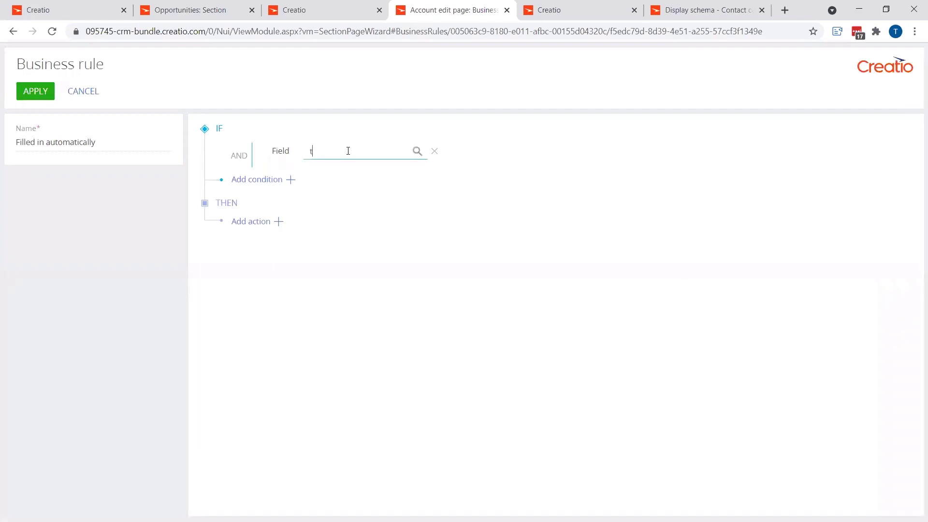
left_click(343, 174)
left_click(475, 154)
left_click(489, 193)
left_click(652, 151)
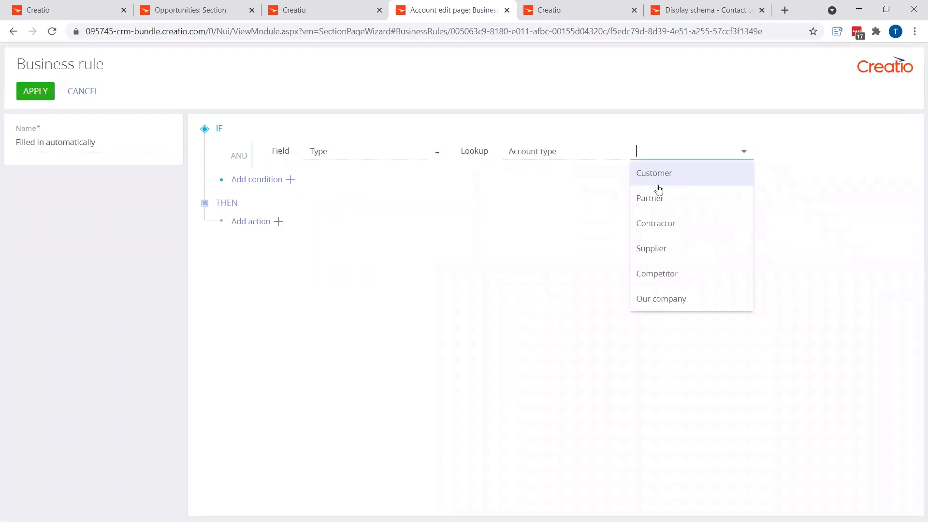
left_click(654, 174)
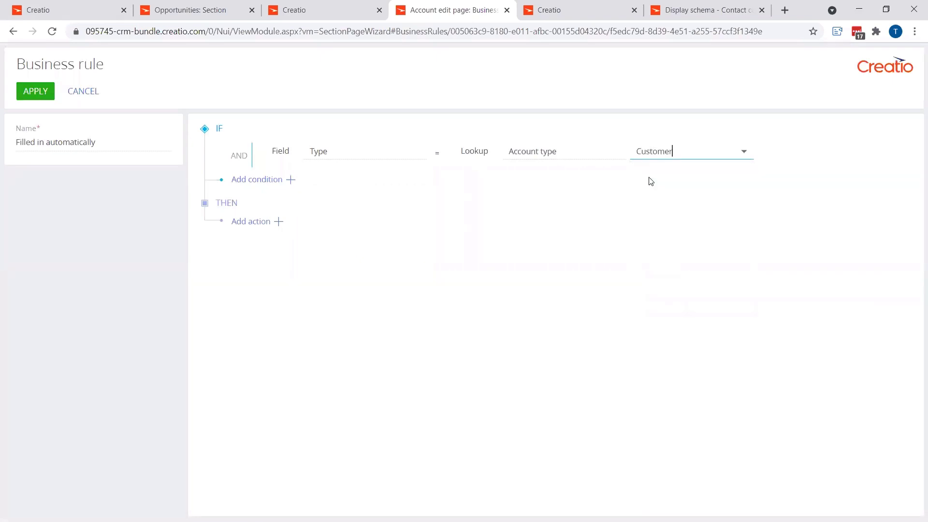
Step: Make the rule show the Maintenance tab, checking the tabs on the Vertigo Systems account, and apply the rule
left_click(320, 12)
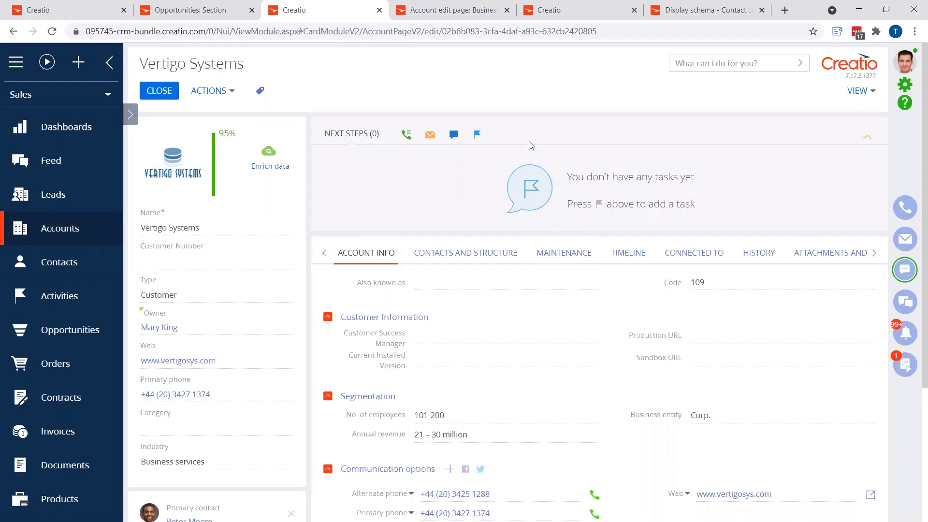
left_click(448, 12)
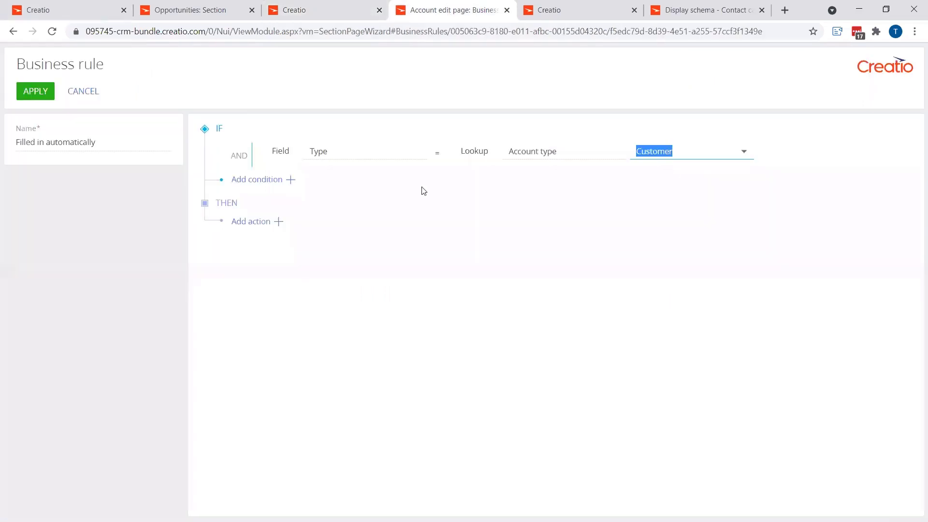
left_click(276, 222)
left_click(272, 238)
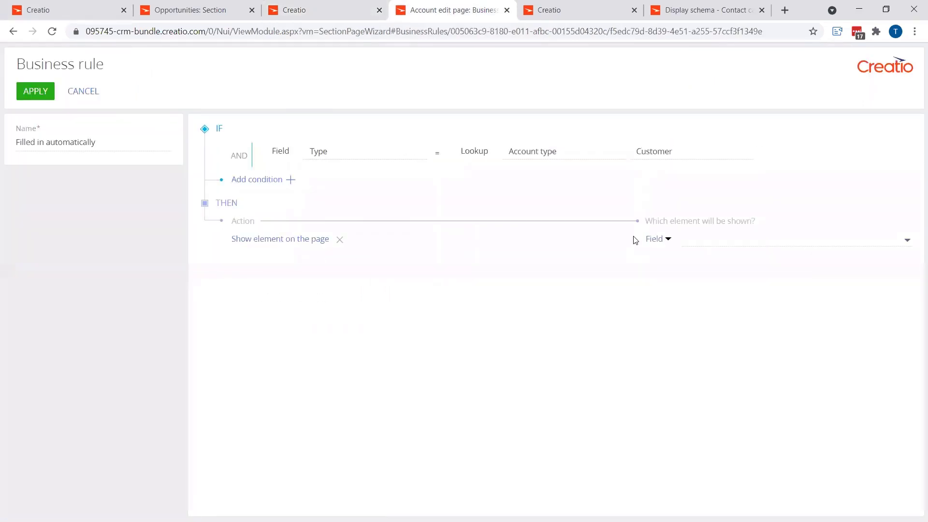
left_click(660, 240)
left_click(682, 356)
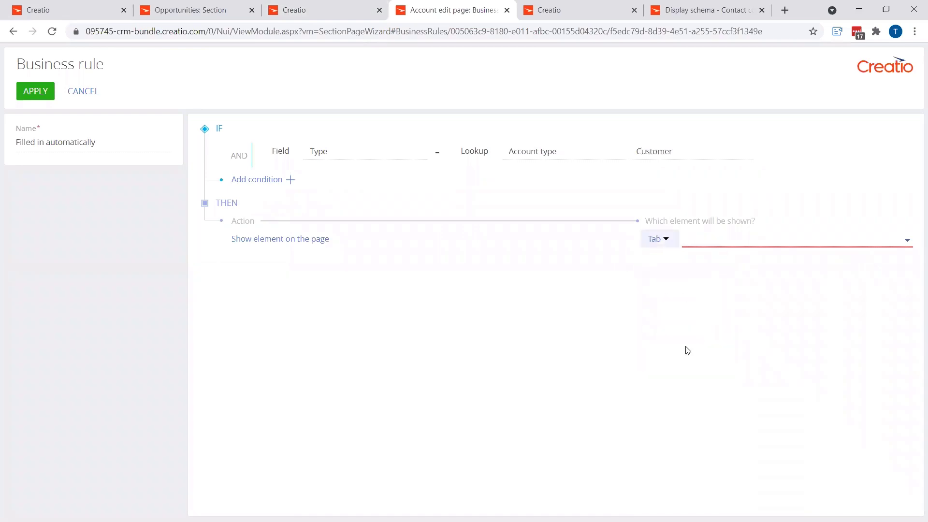
left_click(715, 239)
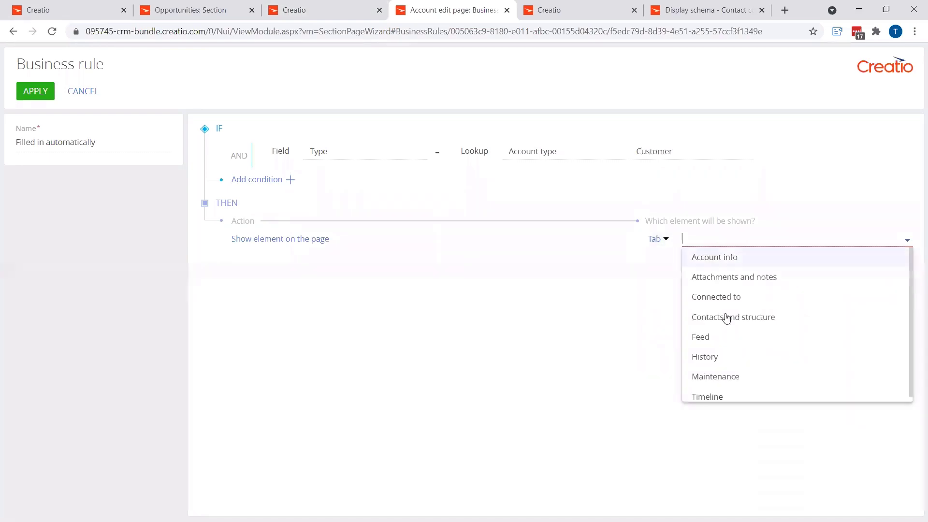
left_click(723, 376)
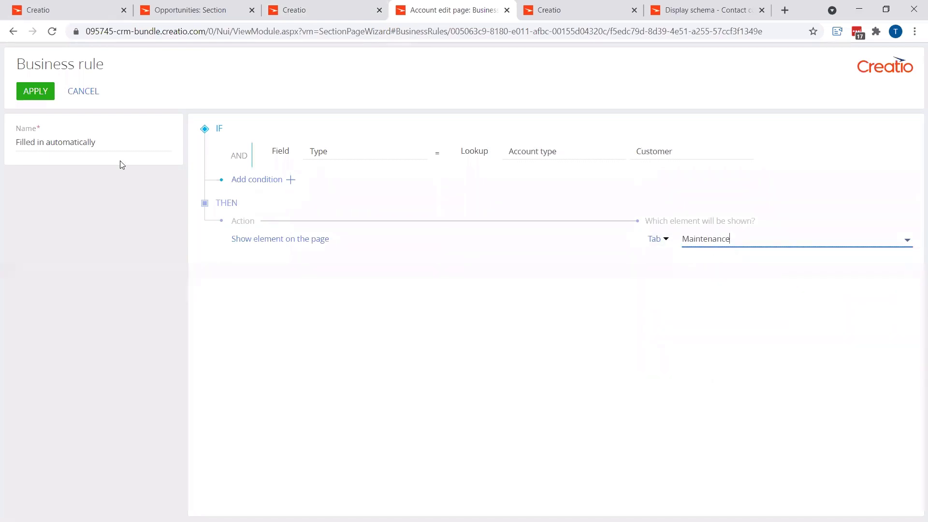
left_click(35, 91)
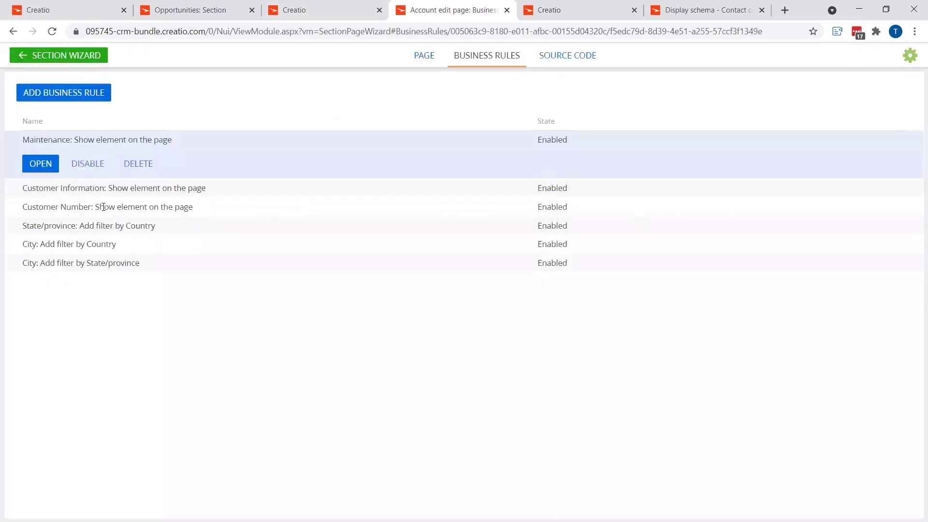
Step: Return to the section wizard and save the Accounts section with the new business rules
left_click(66, 59)
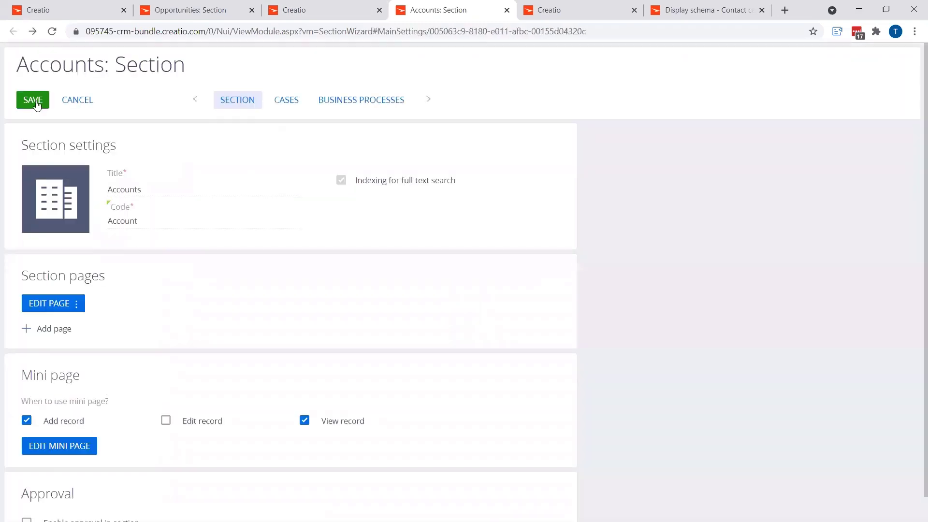
left_click(34, 101)
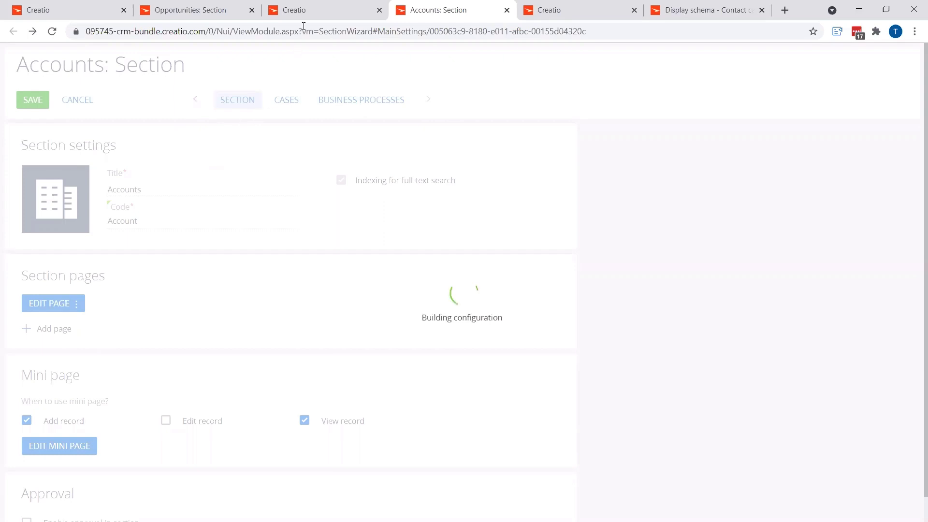
key("ctrl+shift+Tab")
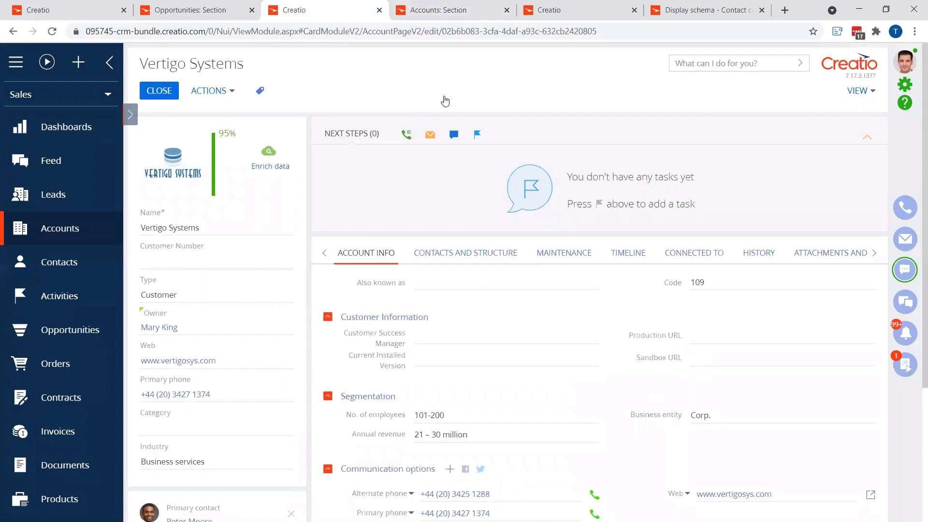
key("ctrl+Tab")
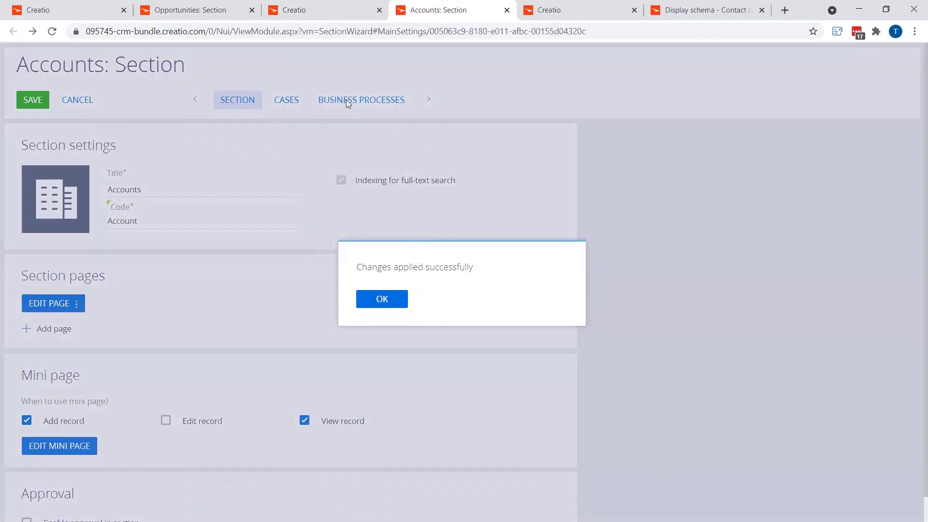
Step: Test the rules on the Vertigo Systems account by changing its Type to Competitor and saving the record
left_click(327, 11)
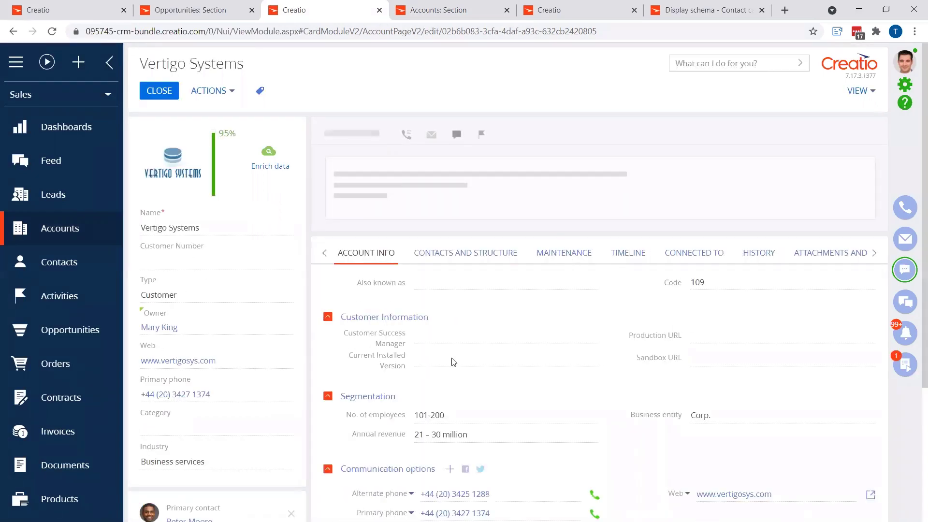
left_click(203, 296)
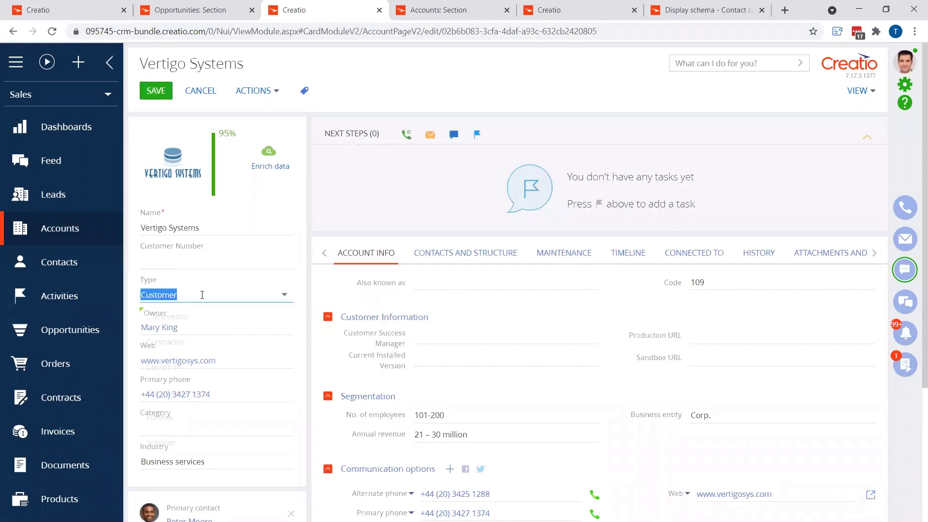
left_click(188, 328)
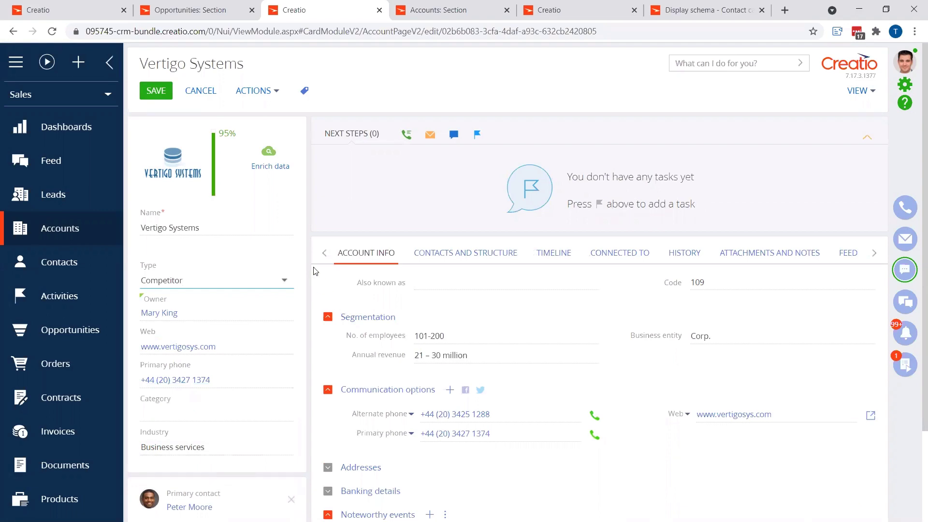
left_click(157, 91)
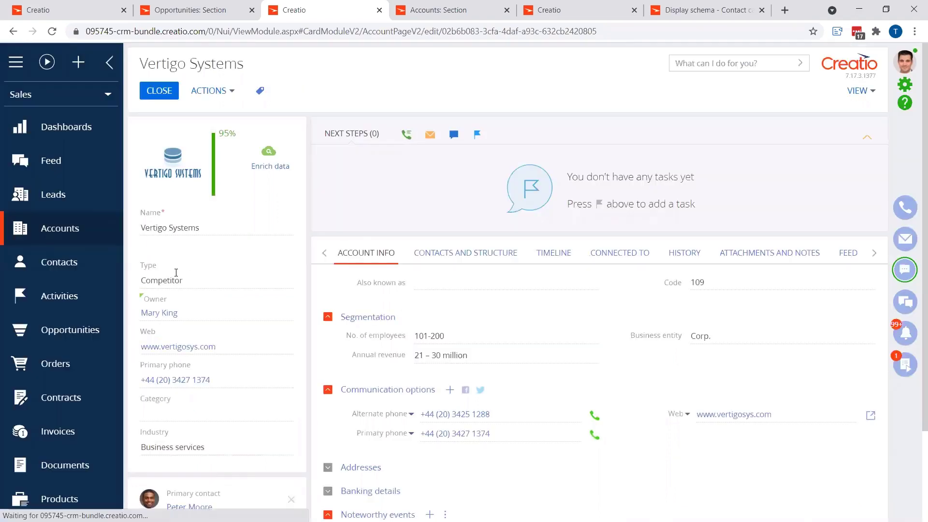